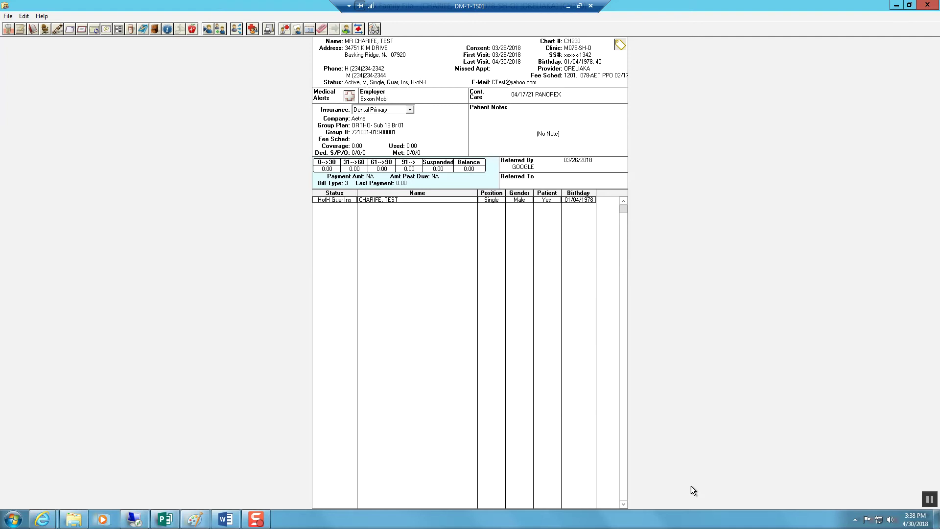
Save the existing insurance plan's coverage table and return to the Family File.
{"action": "double_click", "coordinate": [424, 139]}
{"action": "left_click", "coordinate": [199, 109]}
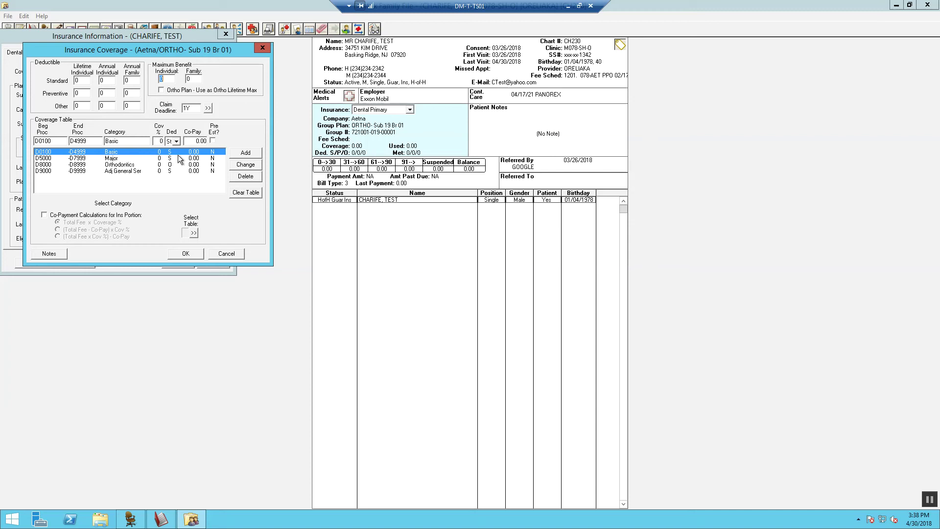
{"action": "left_click", "coordinate": [192, 254]}
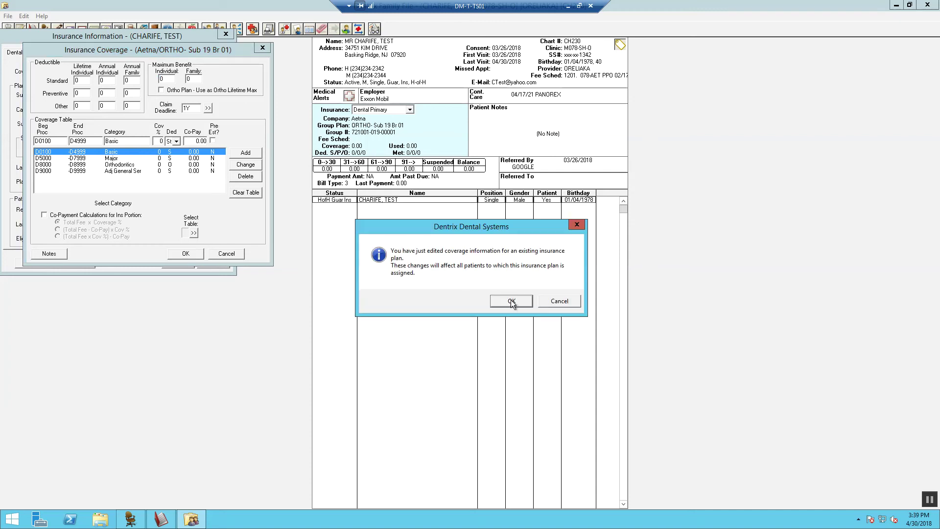
{"action": "left_click", "coordinate": [510, 301]}
{"action": "left_click", "coordinate": [207, 266]}
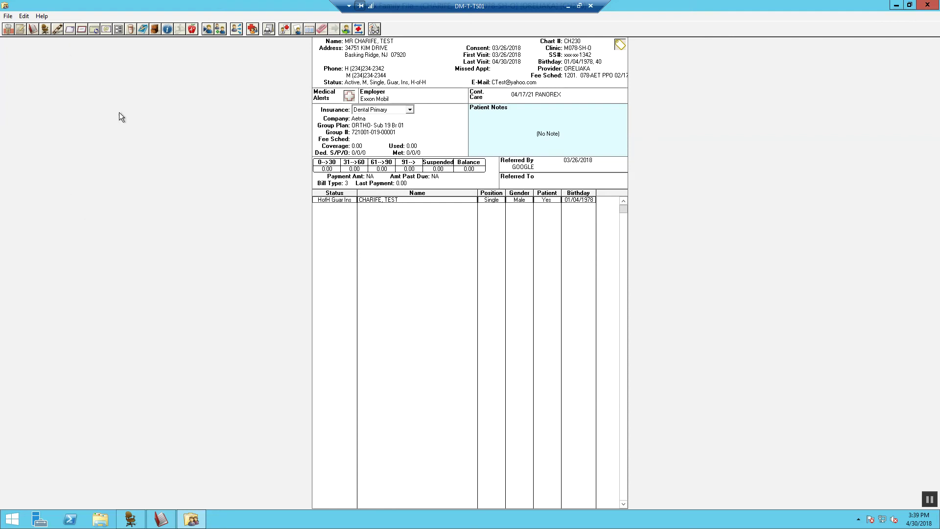
Post procedure D8080.5 with amount 4000.00 to the patient's ledger.
{"action": "left_click", "coordinate": [21, 29]}
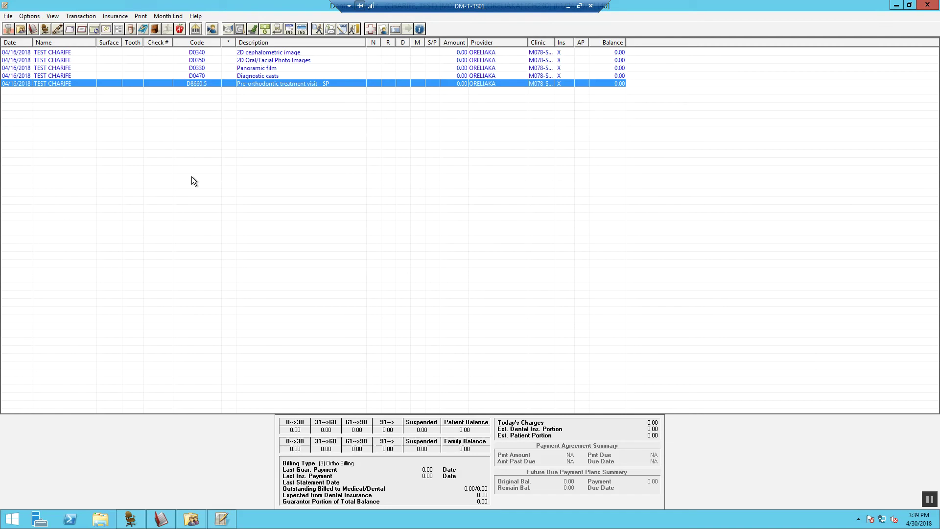
{"action": "left_click", "coordinate": [277, 29]}
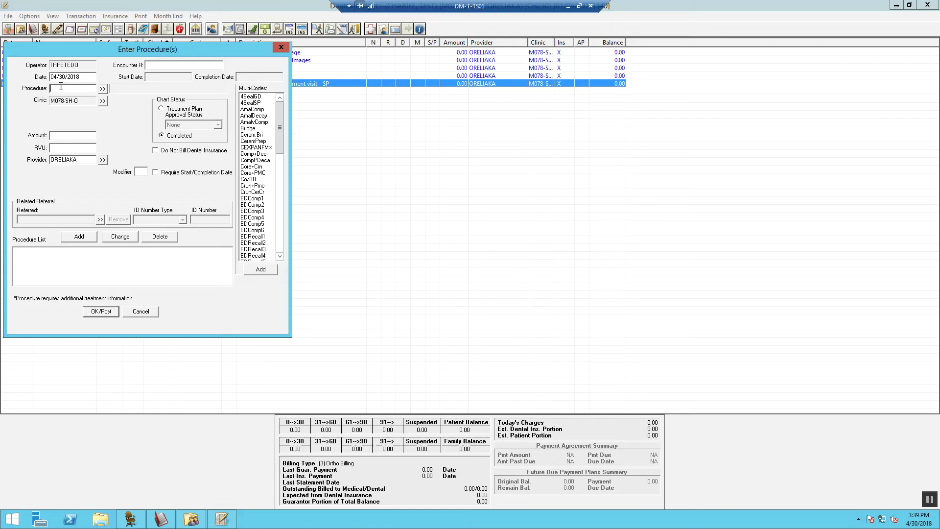
{"action": "type", "text": "d8080.5"}
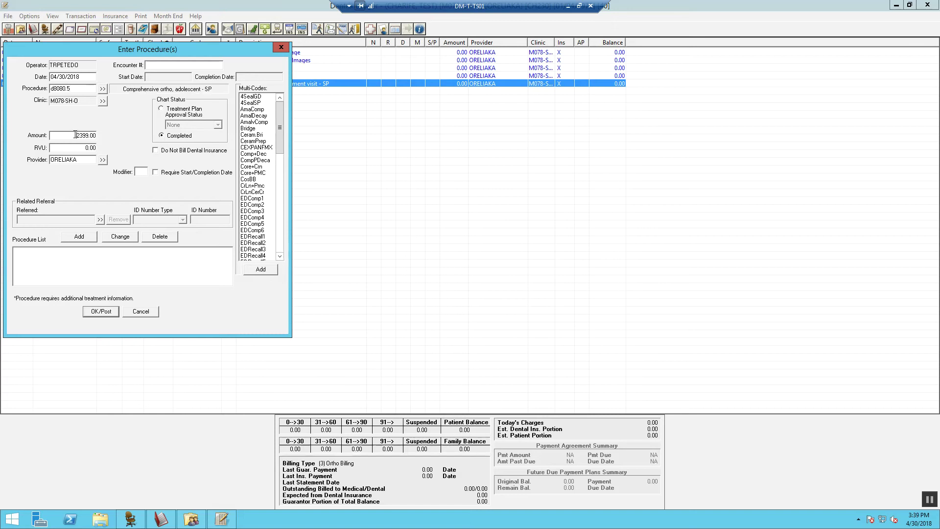
{"action": "key", "text": "Tab"}
{"action": "type", "text": "400.0.0"}
{"action": "key", "text": "BackSpace"}
{"action": "key", "text": "BackSpace"}
{"action": "key", "text": "BackSpace"}
{"action": "key", "text": "BackSpace"}
{"action": "type", "text": "00"}
{"action": "key", "text": "BackSpace"}
{"action": "key", "text": "BackSpace"}
{"action": "key", "text": "BackSpace"}
{"action": "key", "text": "BackSpace"}
{"action": "type", "text": "0.00"}
{"action": "left_click", "coordinate": [86, 236]}
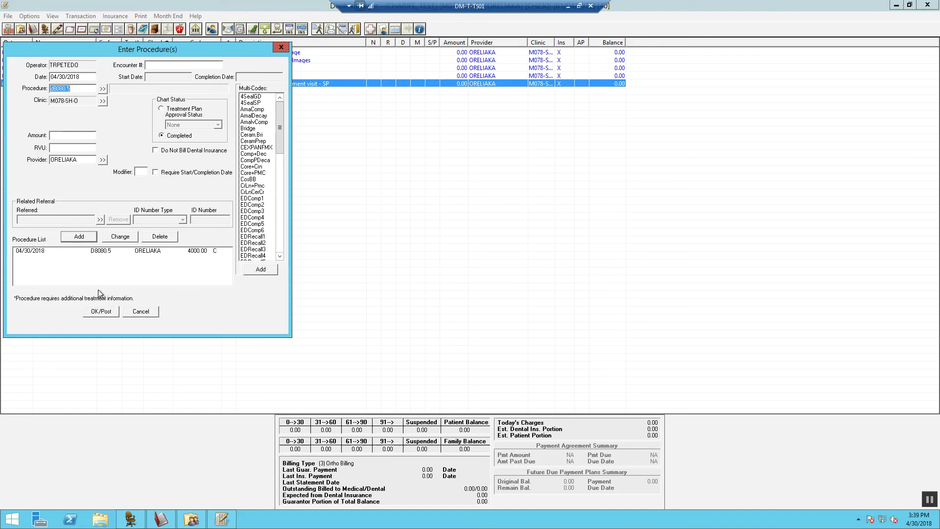
{"action": "left_click", "coordinate": [104, 311]}
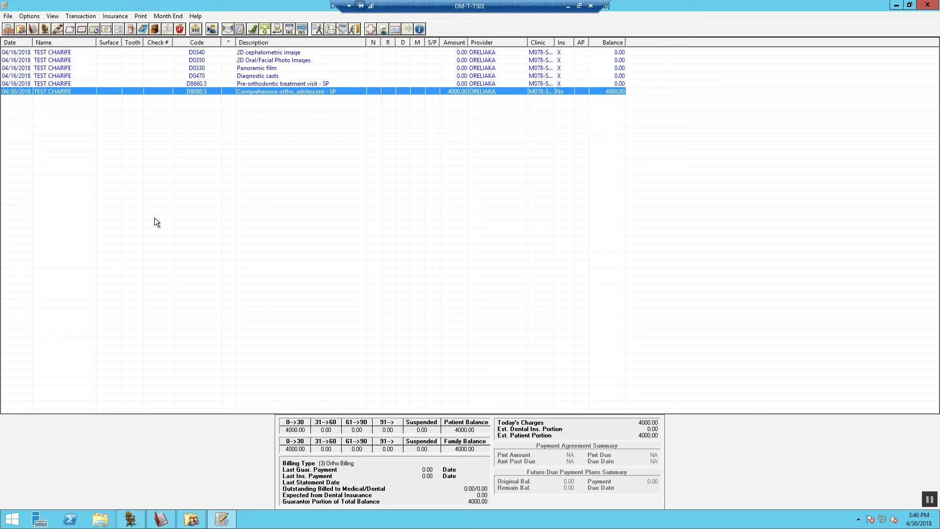
Override the D8080.5 primary insurance estimate to 2000.00, then create the primary dental claim.
{"action": "double_click", "coordinate": [289, 91]}
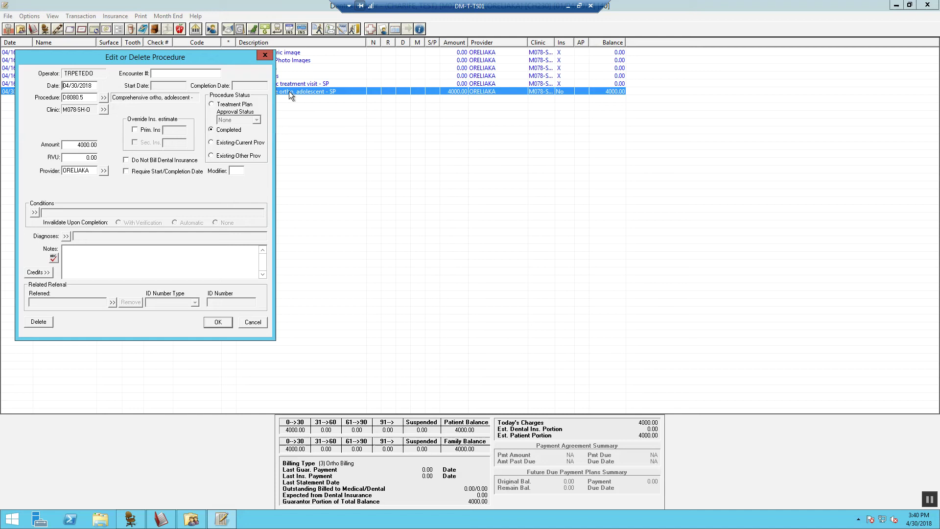
{"action": "left_click", "coordinate": [135, 129]}
{"action": "left_click", "coordinate": [176, 131]}
{"action": "type", "text": "2000.00"}
{"action": "left_click", "coordinate": [212, 322]}
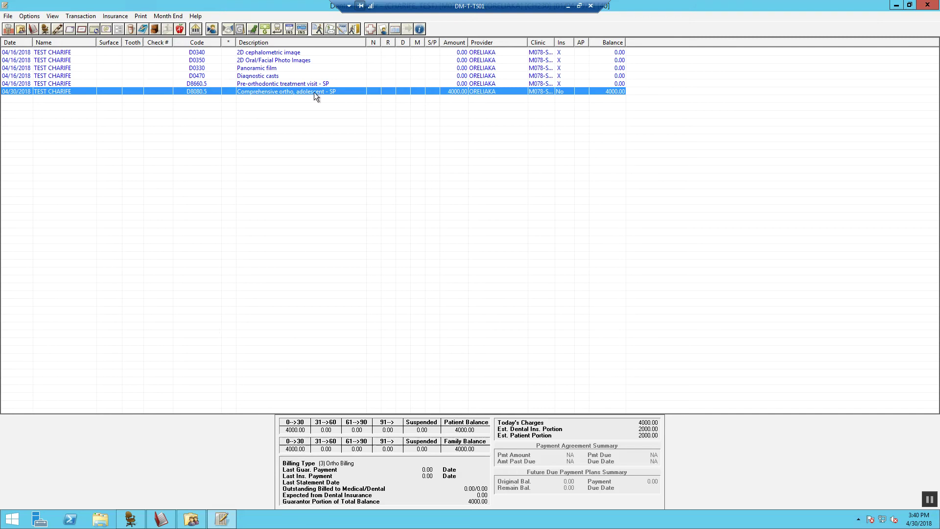
{"action": "left_click", "coordinate": [301, 31]}
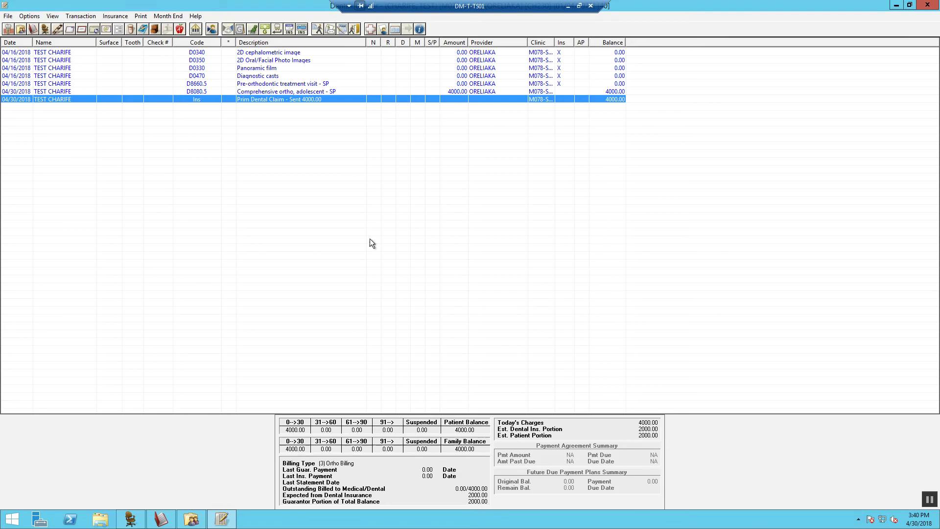
Post a 500.00 OTC Cash Payment to the guarantor with note '$500 deposit posted for ortho tx'.
{"action": "left_click", "coordinate": [81, 16]}
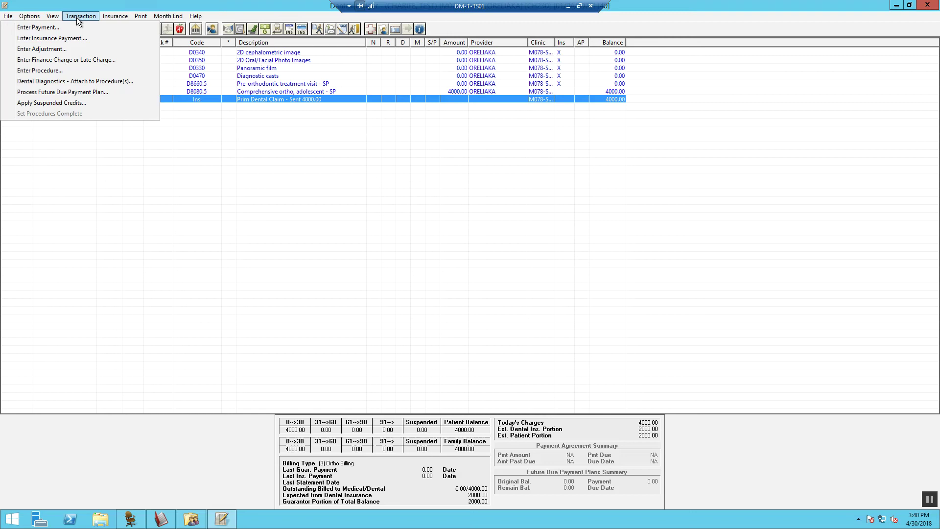
{"action": "left_click", "coordinate": [43, 27]}
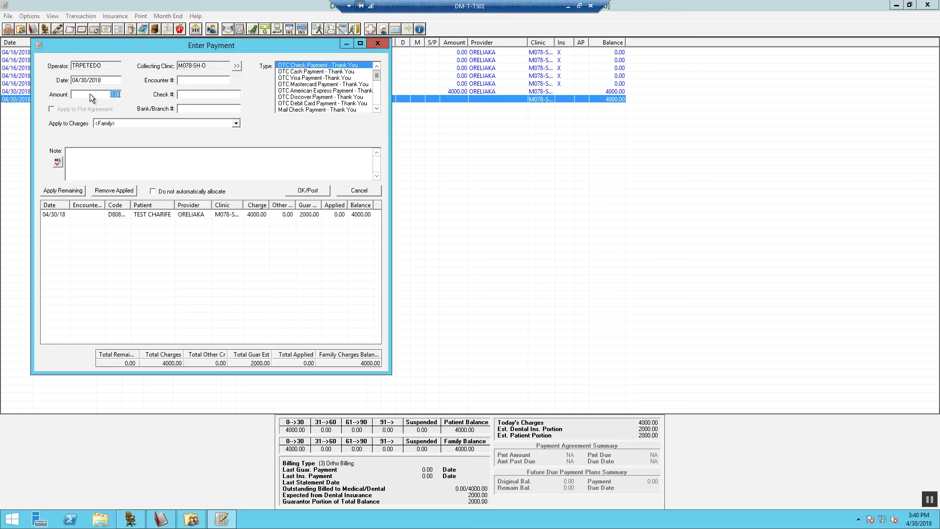
{"action": "type", "text": "500.0"}
{"action": "left_click", "coordinate": [307, 72]}
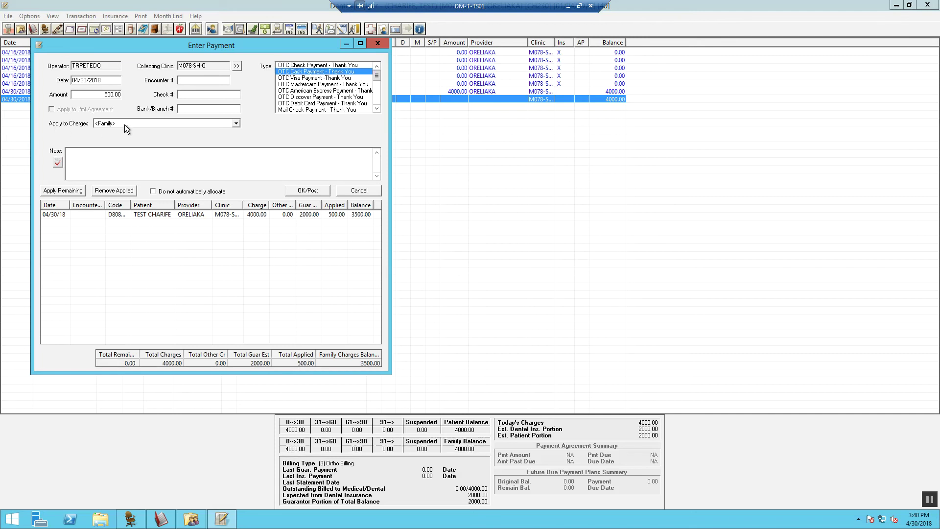
{"action": "left_click", "coordinate": [236, 124]}
{"action": "left_click", "coordinate": [140, 138]}
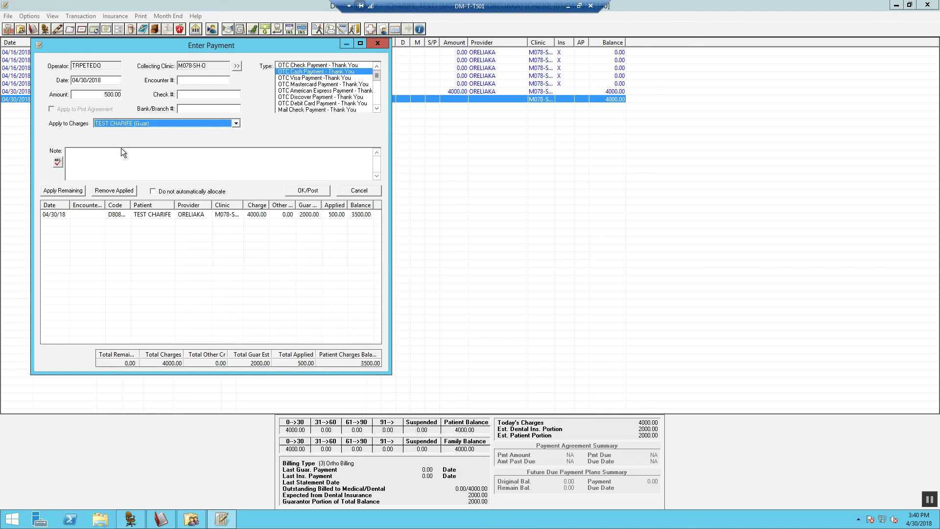
{"action": "left_click", "coordinate": [103, 155]}
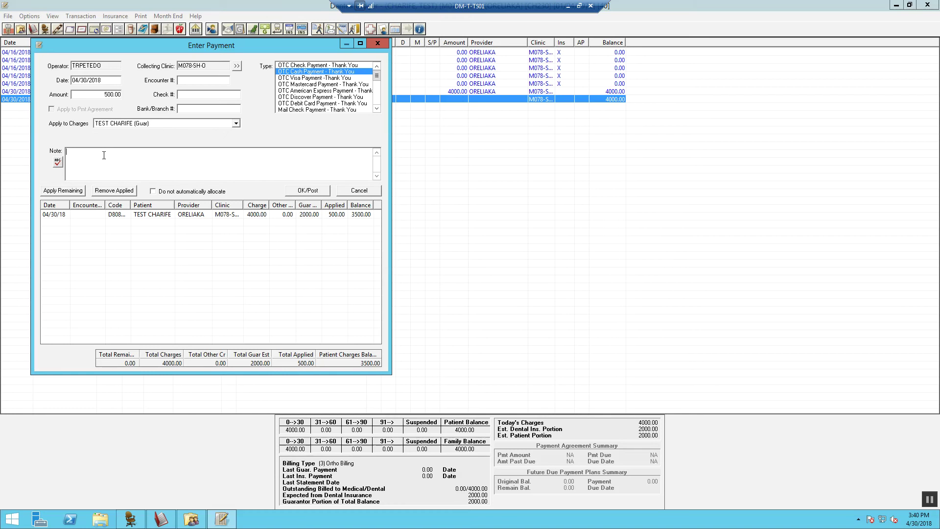
{"action": "type", "text": "$500 deposit posted for ortho tx"}
{"action": "left_click", "coordinate": [307, 190]}
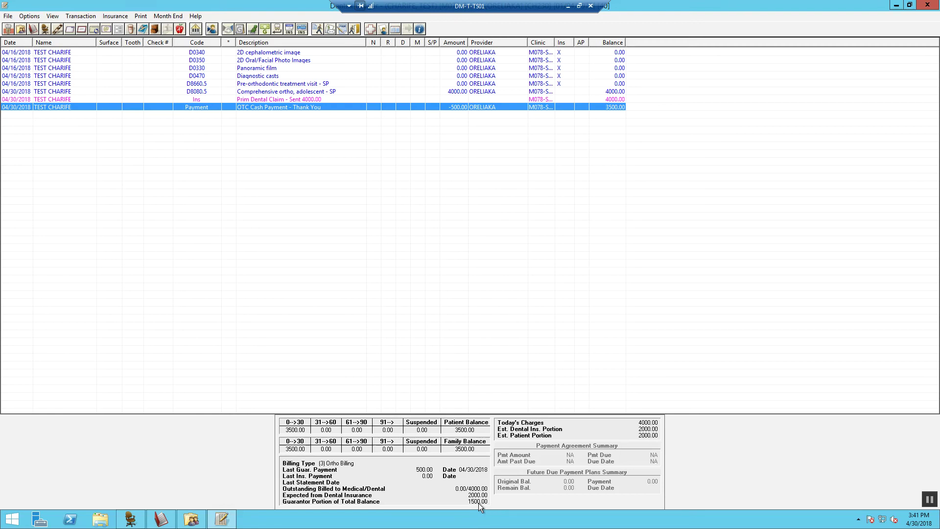
Post a 1500.00 Ortho Transfer to Contract Agreement credit adjustment to the guarantor with a transfer note.
{"action": "left_click", "coordinate": [82, 18]}
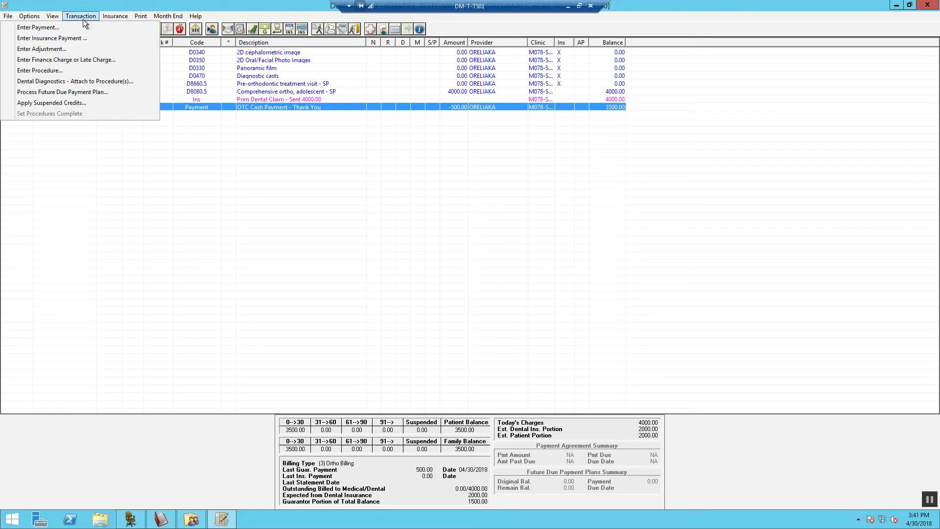
{"action": "left_click", "coordinate": [56, 49]}
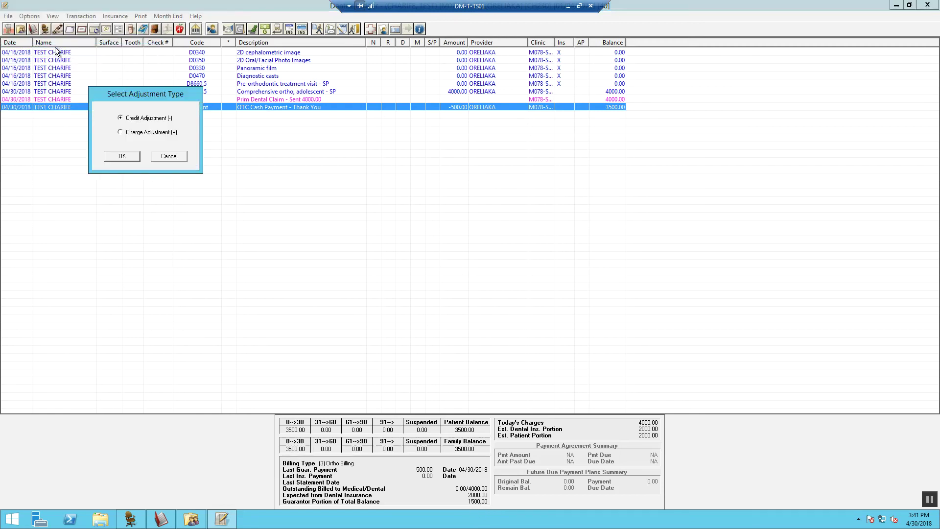
{"action": "left_click", "coordinate": [124, 156]}
{"action": "type", "text": "1500"}
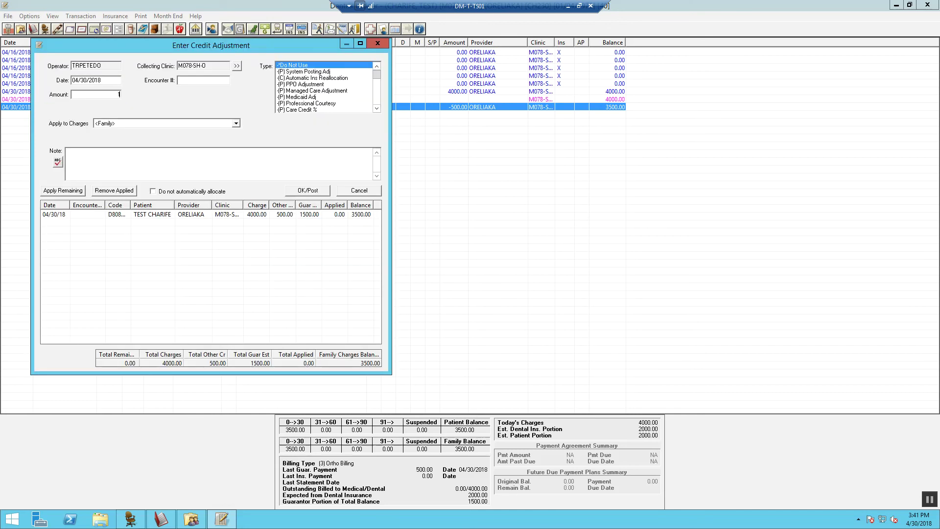
{"action": "type", "text": ".00"}
{"action": "left_click_drag", "start_coordinate": [377, 75], "coordinate": [376, 101]}
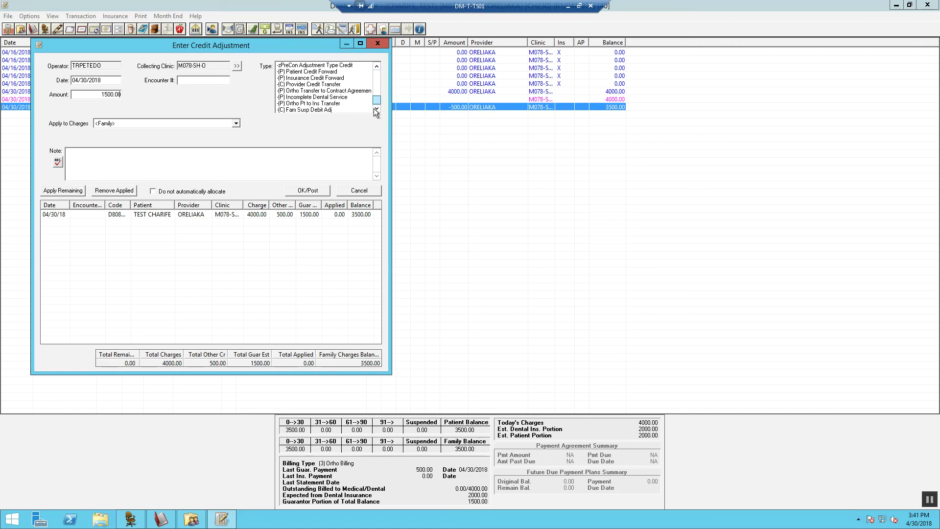
{"action": "left_click", "coordinate": [305, 91]}
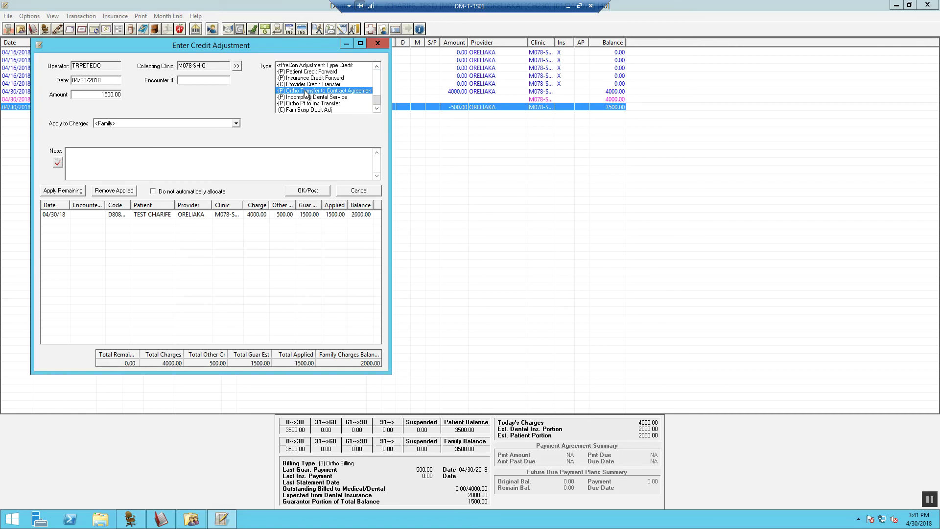
{"action": "left_click", "coordinate": [236, 124]}
{"action": "left_click", "coordinate": [125, 138]}
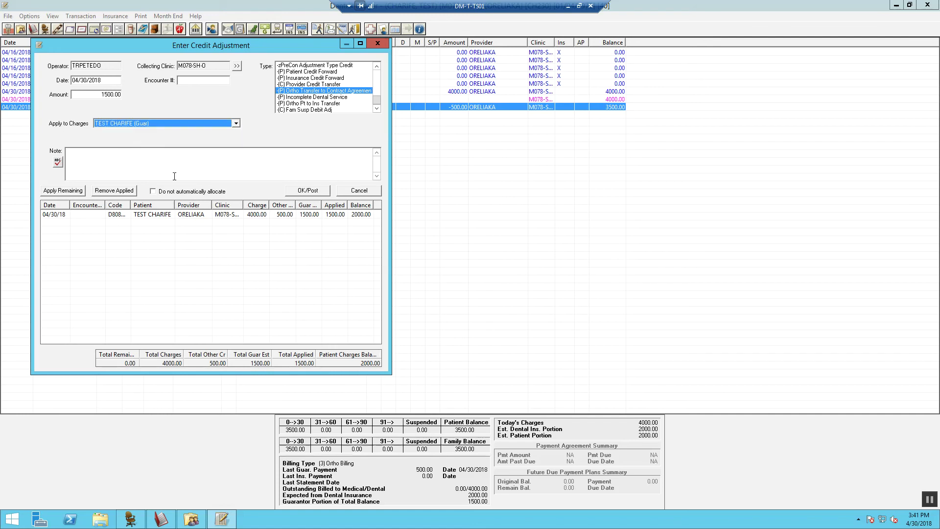
{"action": "left_click", "coordinate": [113, 159]}
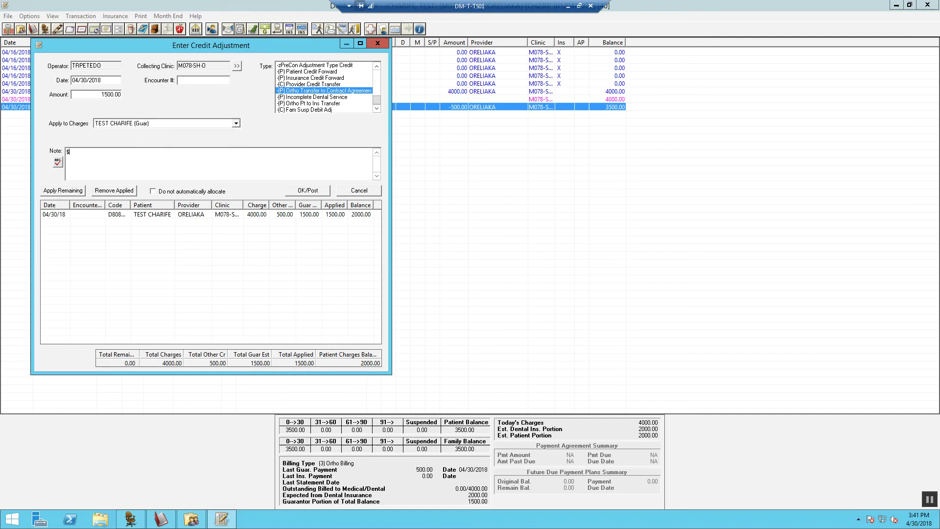
{"action": "type", "text": "$1500 moved over to future due payment for contract"}
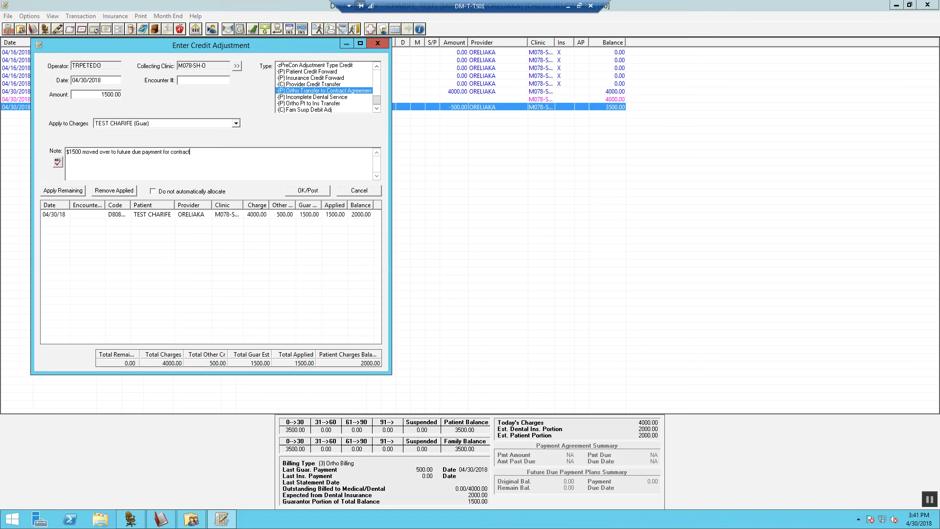
{"action": "type", "text": " agreement..DP"}
{"action": "left_click", "coordinate": [307, 191]}
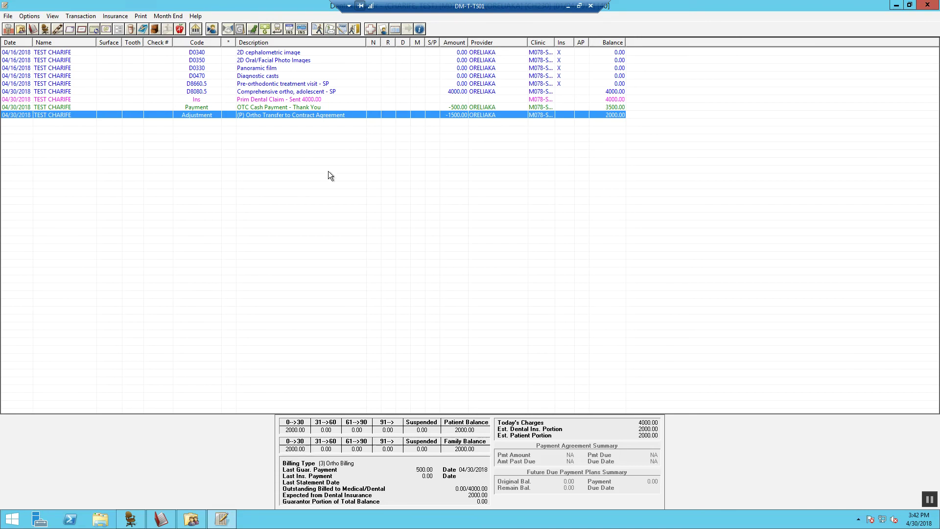
Start a new future-due payment plan with a 1500.00 total amount.
{"action": "left_click", "coordinate": [81, 17]}
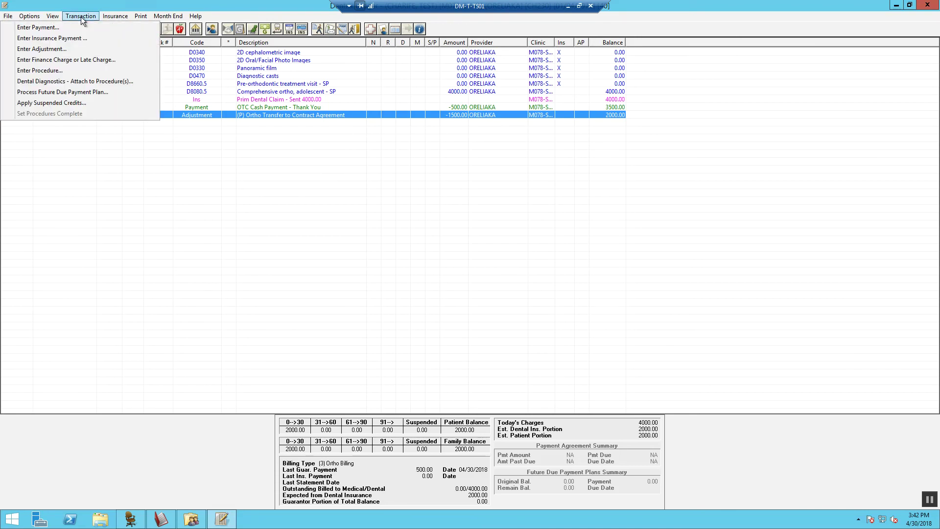
{"action": "left_click", "coordinate": [74, 93]}
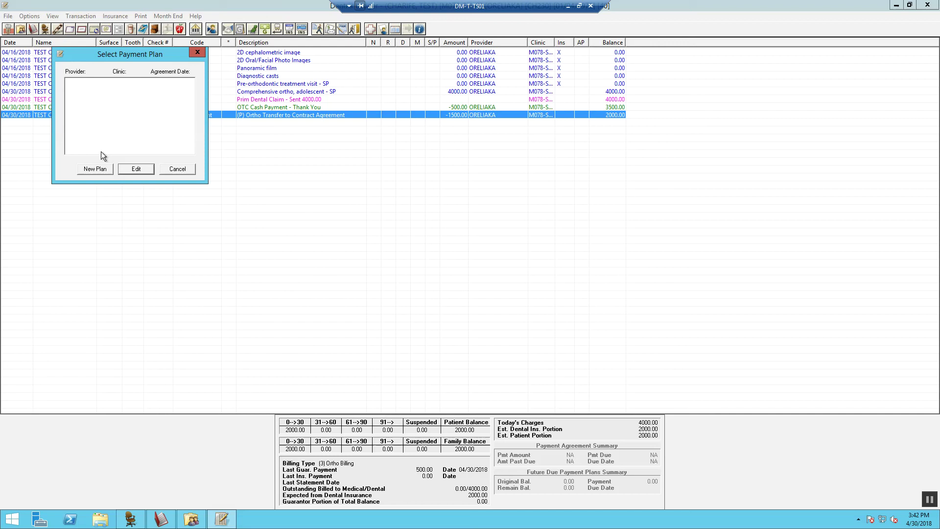
{"action": "left_click", "coordinate": [94, 169]}
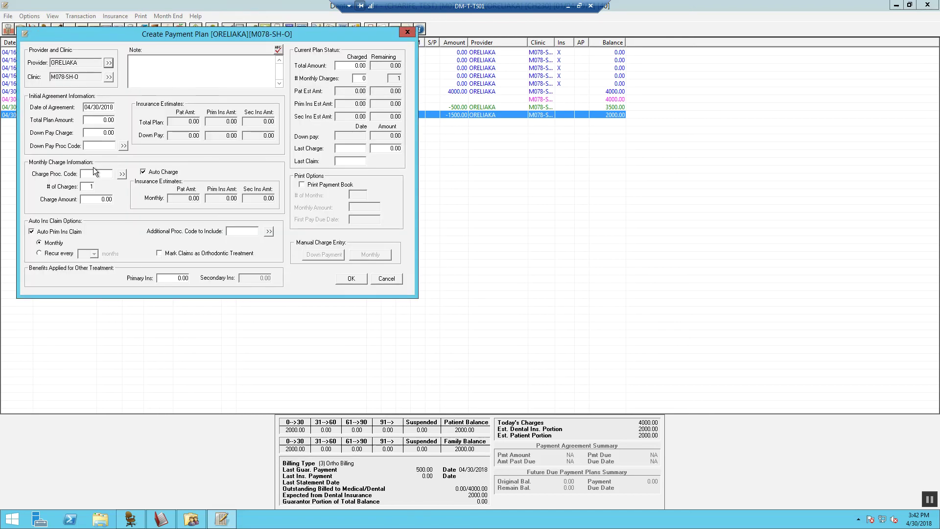
{"action": "left_click", "coordinate": [92, 120]}
{"action": "type", "text": "1500.00"}
Set the plan's charge code to D8999.CC Ortho Agmt Contract Charge from Orthodontics.
{"action": "left_click", "coordinate": [122, 173]}
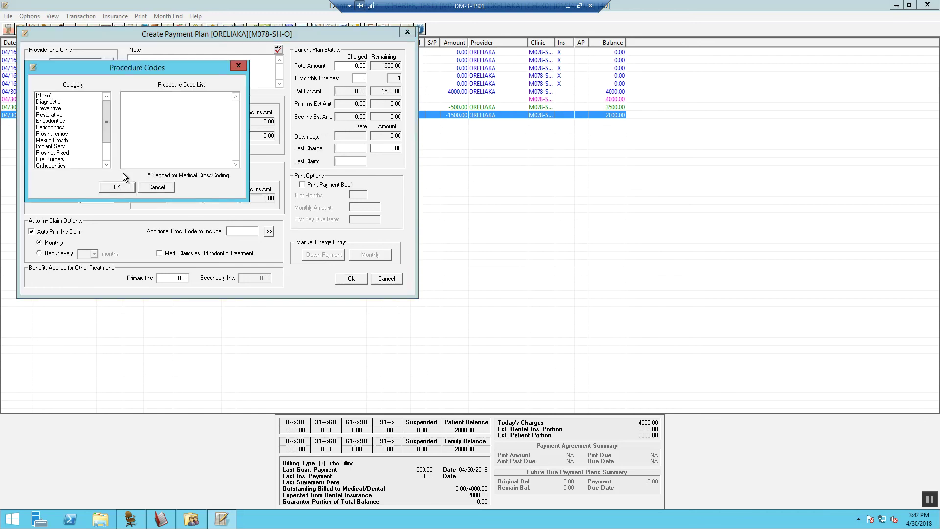
{"action": "scroll", "coordinate": [100, 164], "scroll_direction": "down", "scroll_amount": 2}
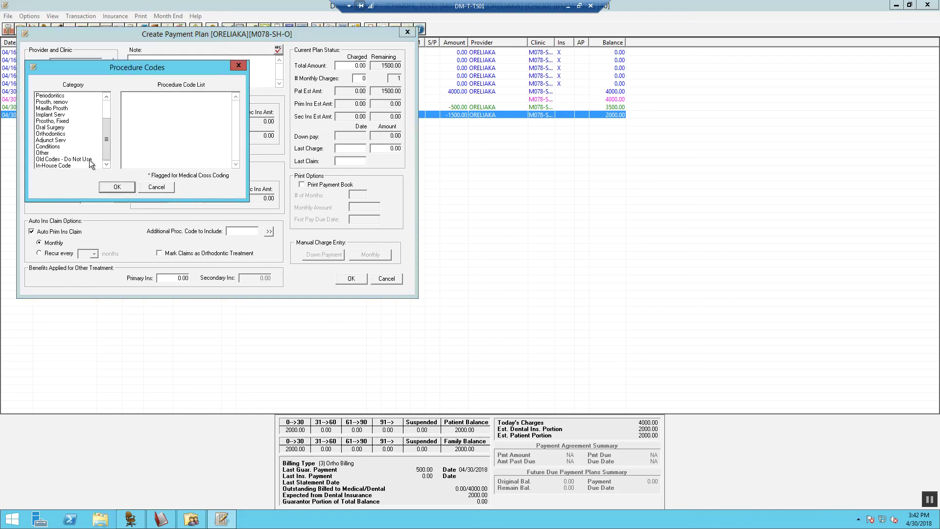
{"action": "left_click", "coordinate": [46, 134]}
{"action": "scroll", "coordinate": [233, 137], "scroll_direction": "down", "scroll_amount": 5}
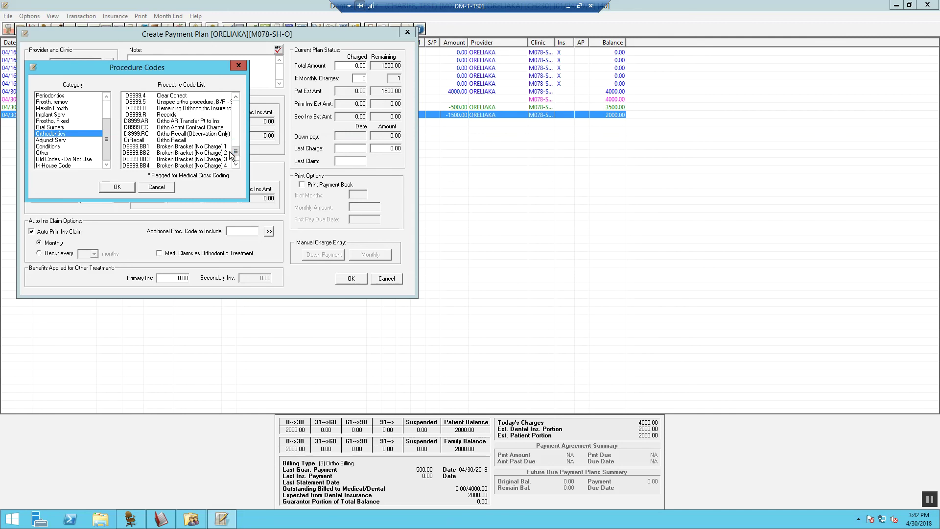
{"action": "left_click", "coordinate": [188, 128]}
{"action": "left_click", "coordinate": [116, 186]}
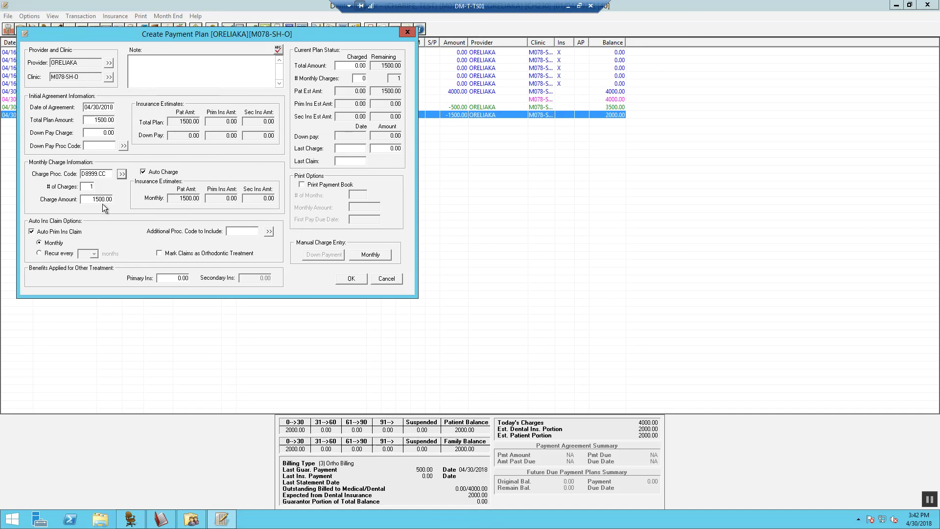
Set the plan to 15 charges of 100.00 each.
{"action": "left_click_drag", "start_coordinate": [93, 199], "coordinate": [145, 201]}
{"action": "type", "text": "1"}
{"action": "key", "text": "shift+Tab"}
{"action": "type", "text": "15"}
{"action": "type", "text": "24 mth"}
{"action": "type", "text": "s total fee 4000"}
{"action": "type", "text": ", "}
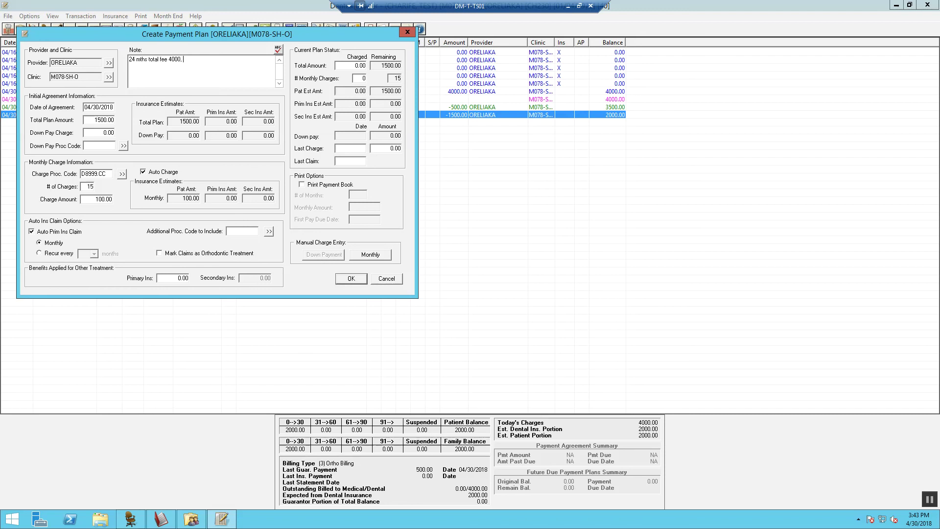
{"action": "type", "text": "pt port 1500, 15 mths @100"}
{"action": "key", "text": "Left"}
{"action": "key", "text": "Left"}
{"action": "key", "text": "Left"}
{"action": "key", "text": "Right"}
{"action": "key", "text": "Right"}
{"action": "key", "text": "Right"}
{"action": "type", "text": "per"}
{"action": "left_click", "coordinate": [302, 185]}
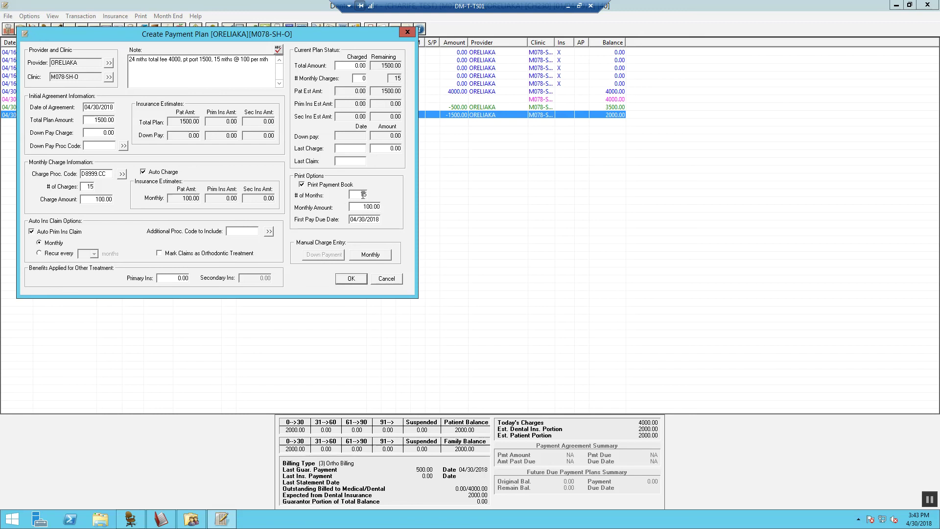
Change the first payment due date to 05/01/2018 and save the payment plan.
{"action": "left_click", "coordinate": [357, 218]}
{"action": "key", "text": "BackSpace"}
{"action": "type", "text": "5"}
{"action": "left_click", "coordinate": [362, 220]}
{"action": "key", "text": "BackSpace"}
{"action": "key", "text": "BackSpace"}
{"action": "type", "text": "1"}
{"action": "left_click", "coordinate": [349, 278]}
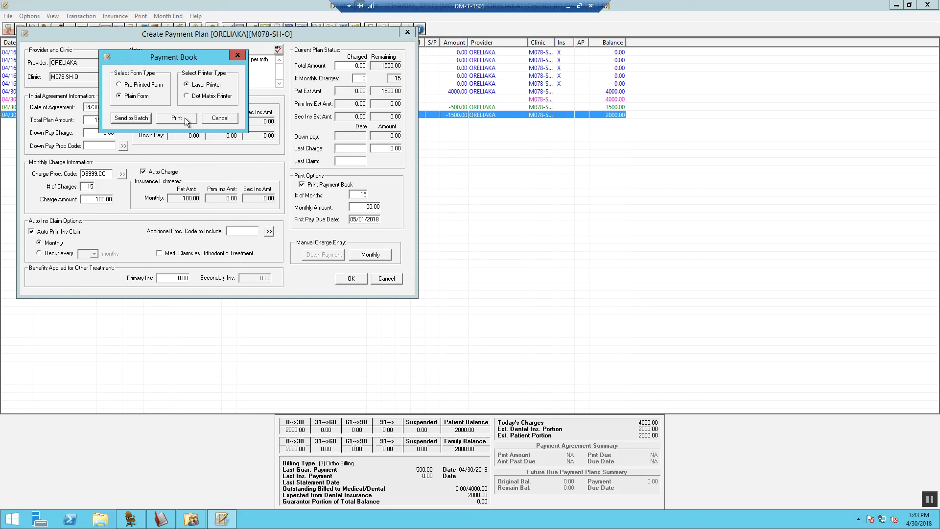
{"action": "left_click", "coordinate": [132, 117]}
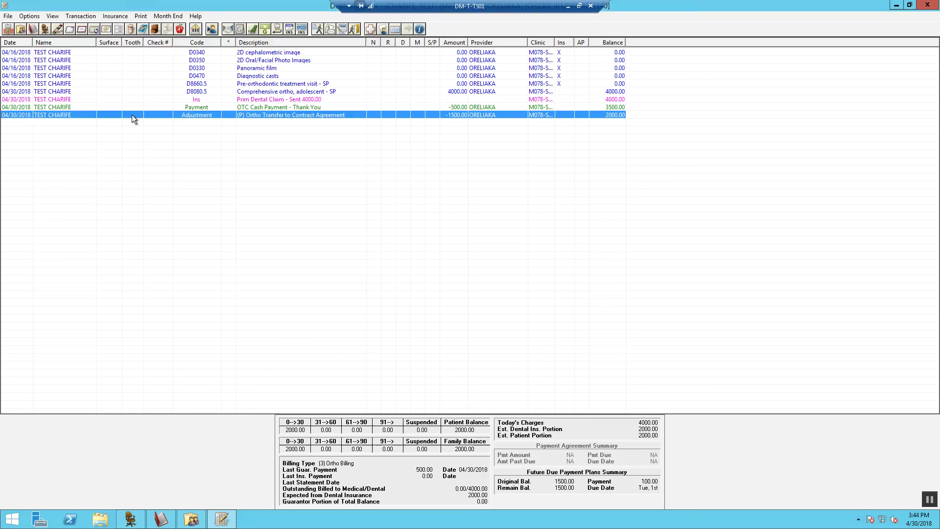